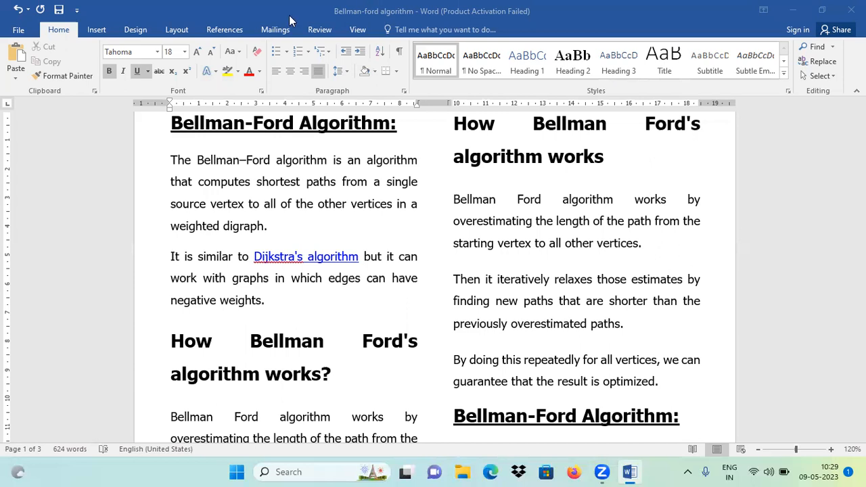
pyautogui.click(174, 130)
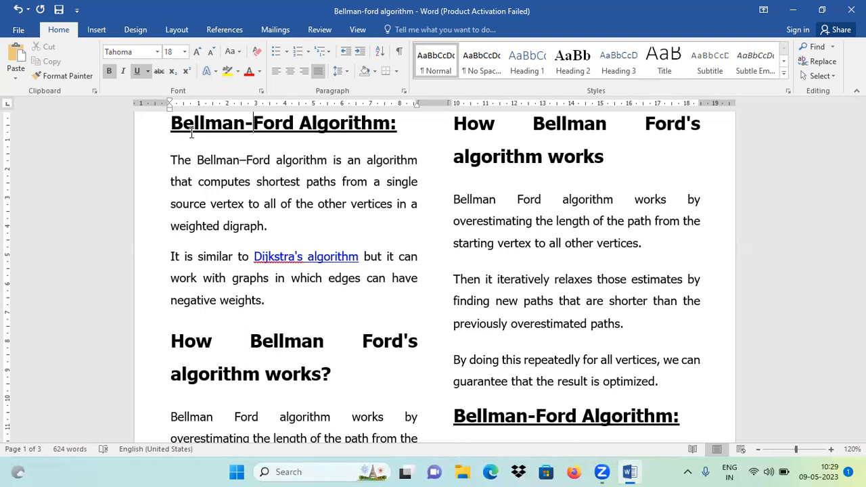
pyautogui.moveTo(172, 123); pyautogui.dragTo(416, 436)
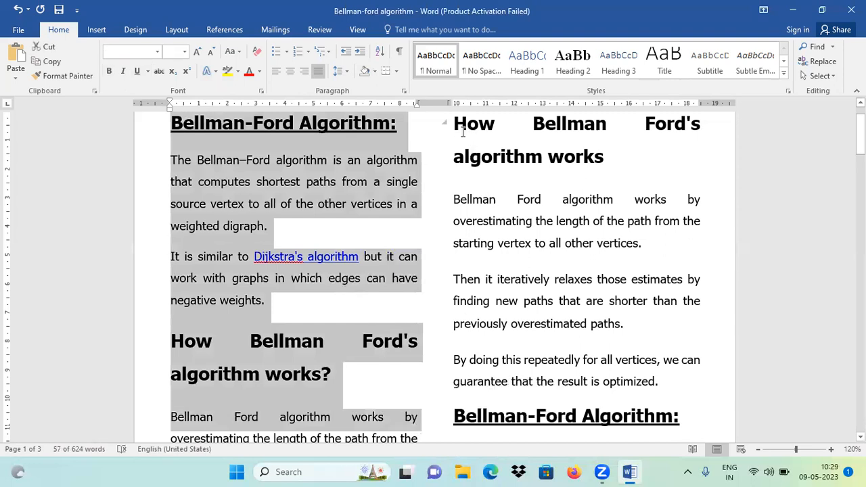
pyautogui.moveTo(457, 130); pyautogui.dragTo(677, 418)
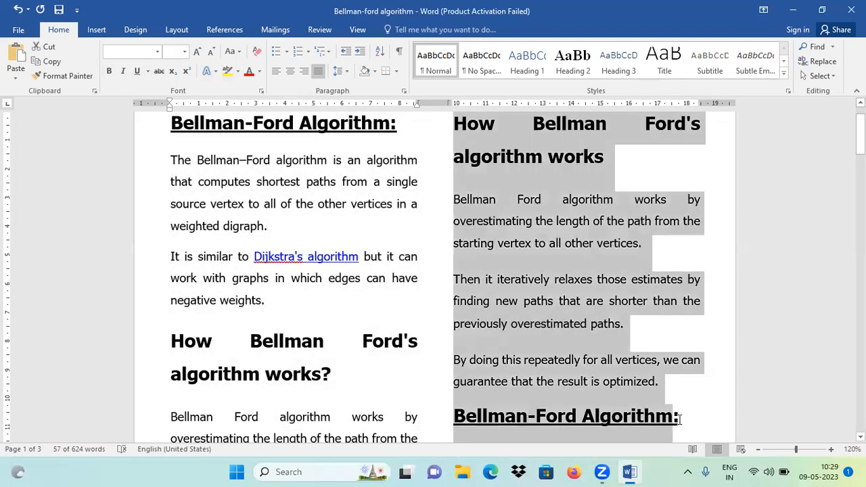
pyautogui.click(204, 159)
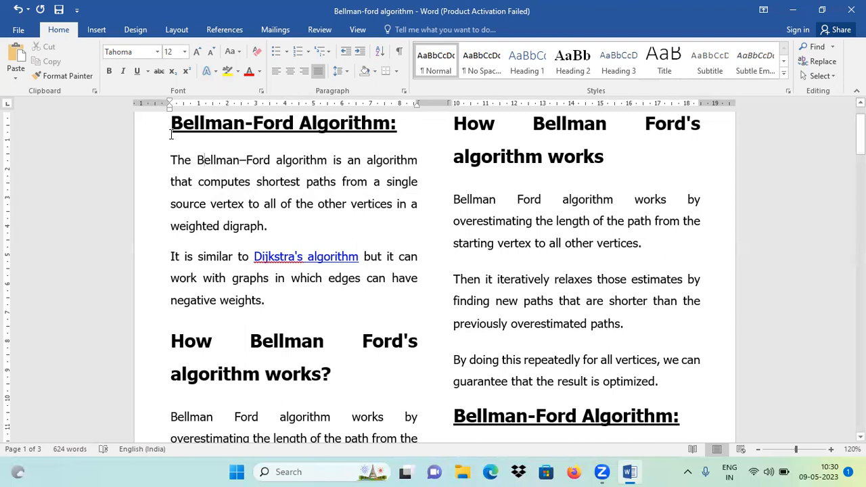
# Step: Convert the entire document's text to one column and place the cursor at the start of the first Bellman-Ford Algorithm heading
pyautogui.hotkey('ctrl', 'a')
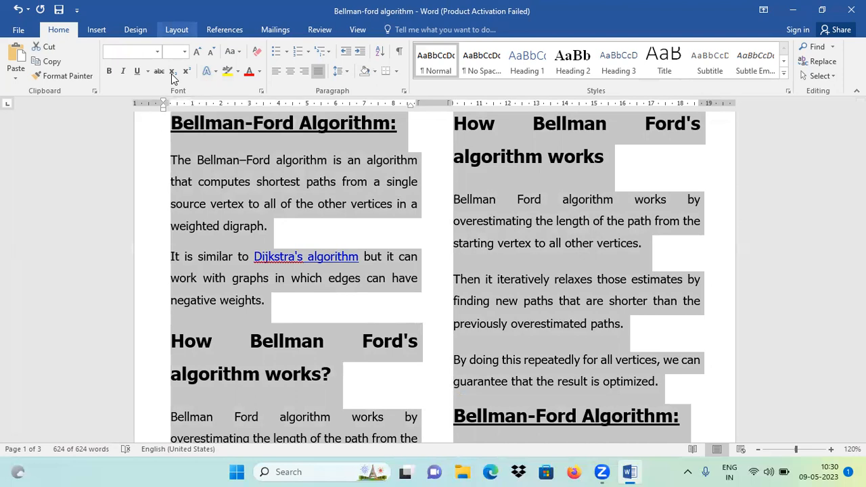
pyautogui.click(176, 29)
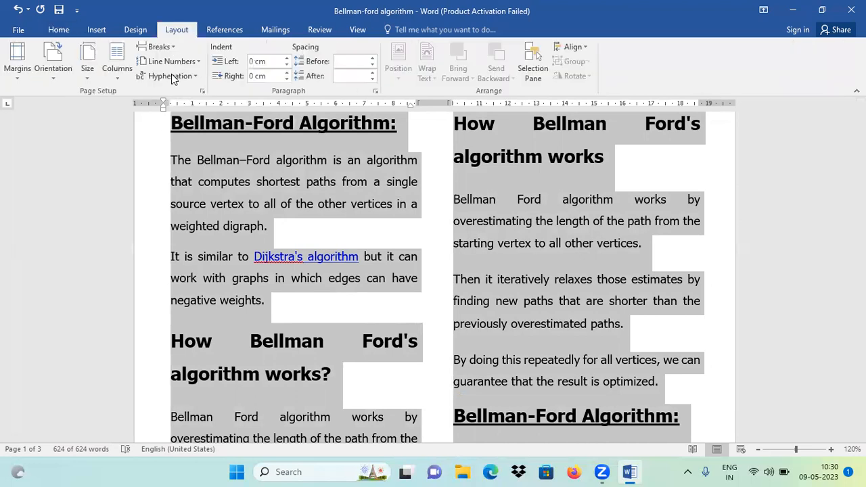
pyautogui.click(123, 81)
pyautogui.click(150, 110)
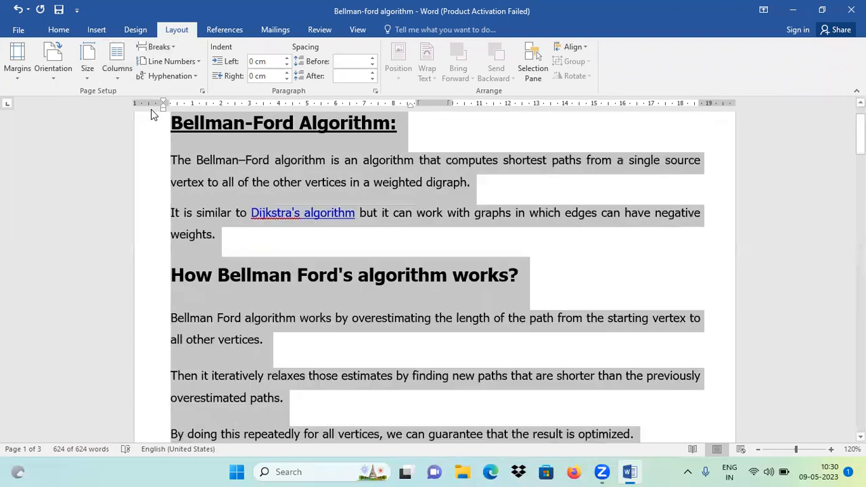
pyautogui.click(214, 159)
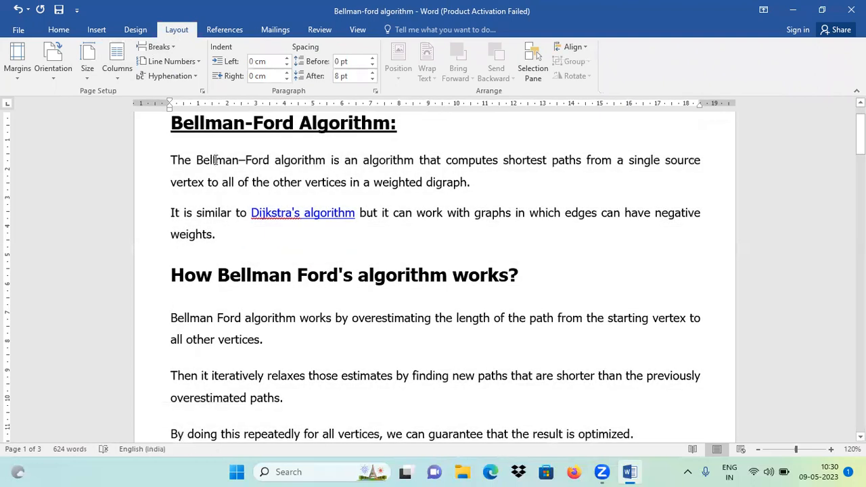
pyautogui.press('Up')
pyautogui.press('Left')
pyautogui.press('Left')
pyautogui.press('Left')
pyautogui.press('Left')
pyautogui.press('Left')
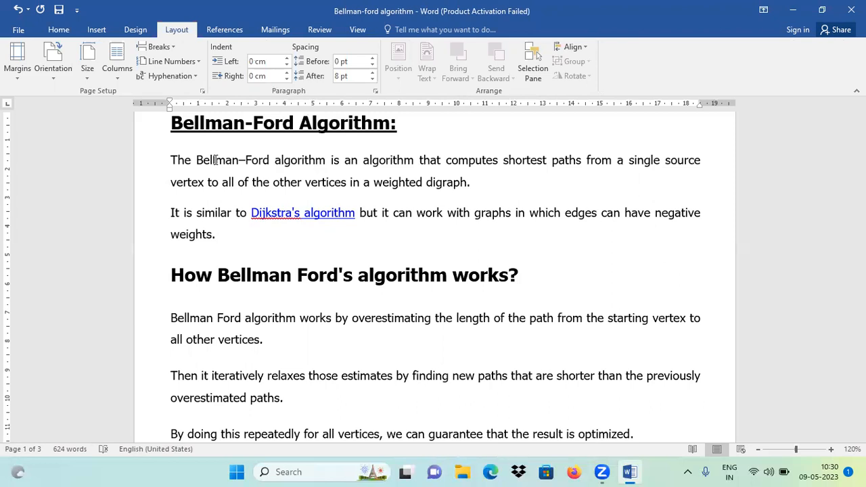
pyautogui.click(214, 160)
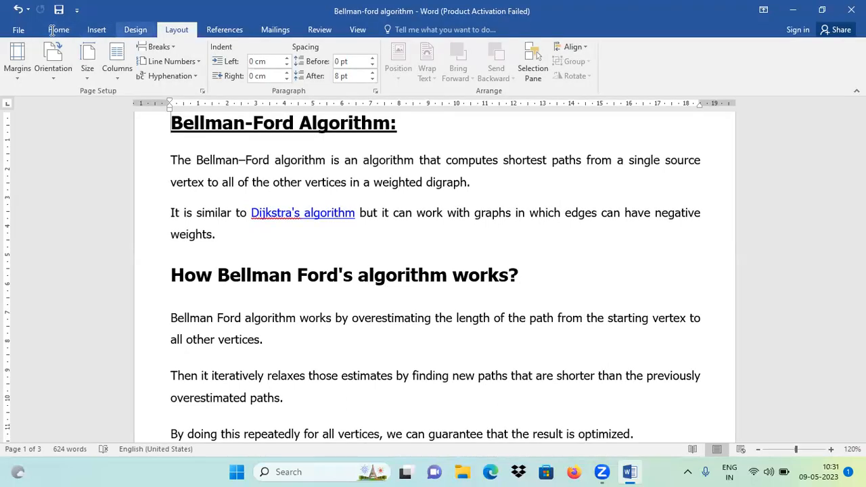
pyautogui.click(58, 30)
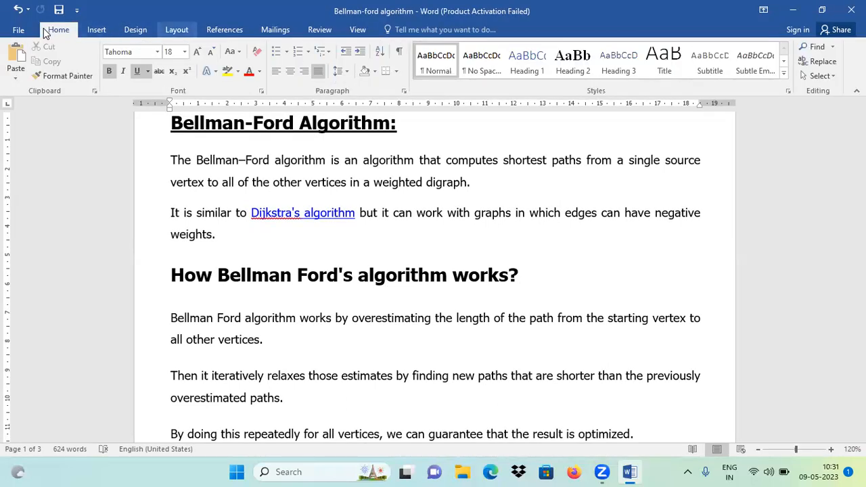
pyautogui.scroll(-3, 46, 33)
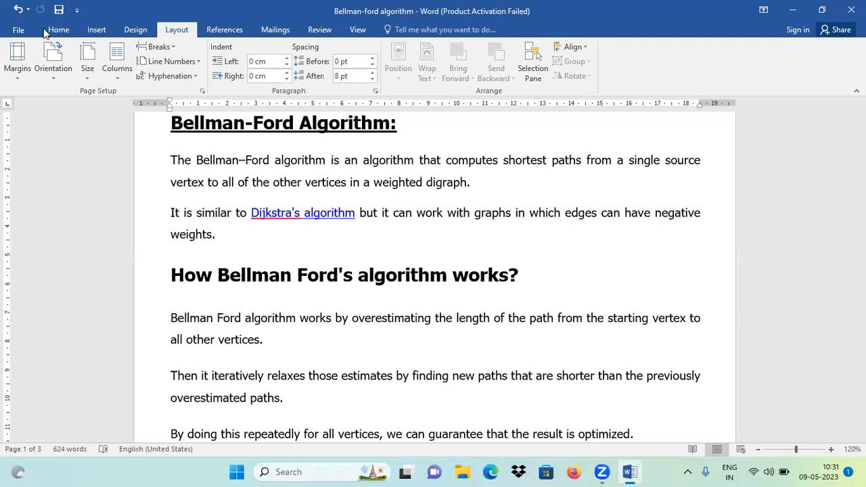
# Step: Lay out the document text in two columns, followed by the three-column preset
pyautogui.click(115, 80)
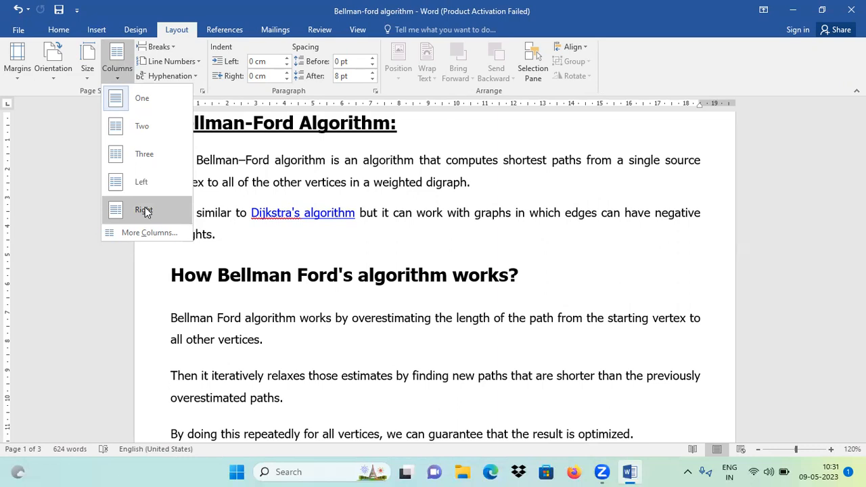
pyautogui.click(139, 129)
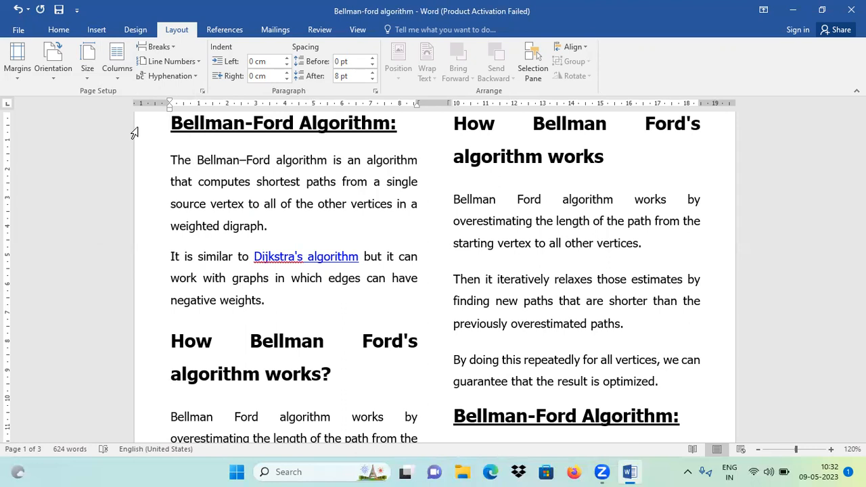
pyautogui.click(119, 73)
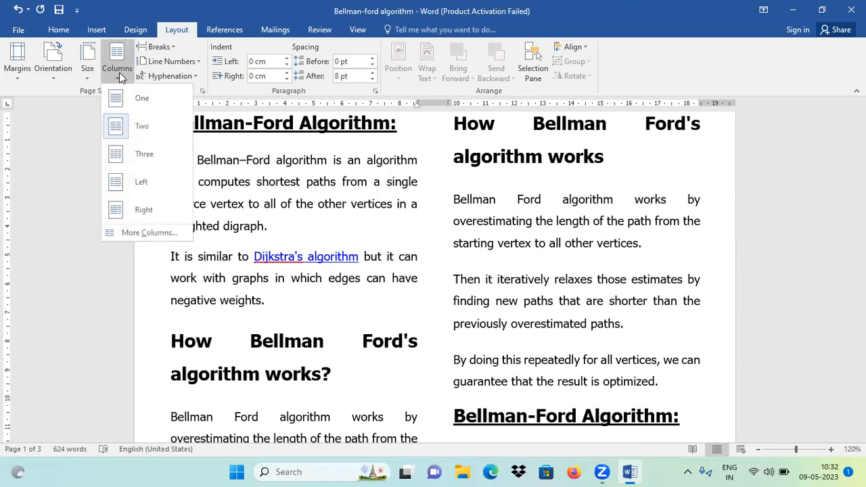
pyautogui.click(142, 155)
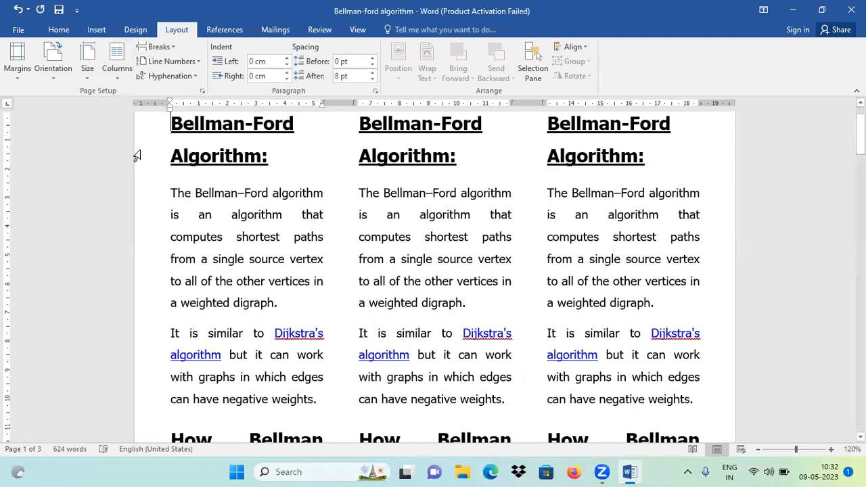
# Step: Apply the Left column preset to the document, followed by the Right column preset
pyautogui.click(118, 80)
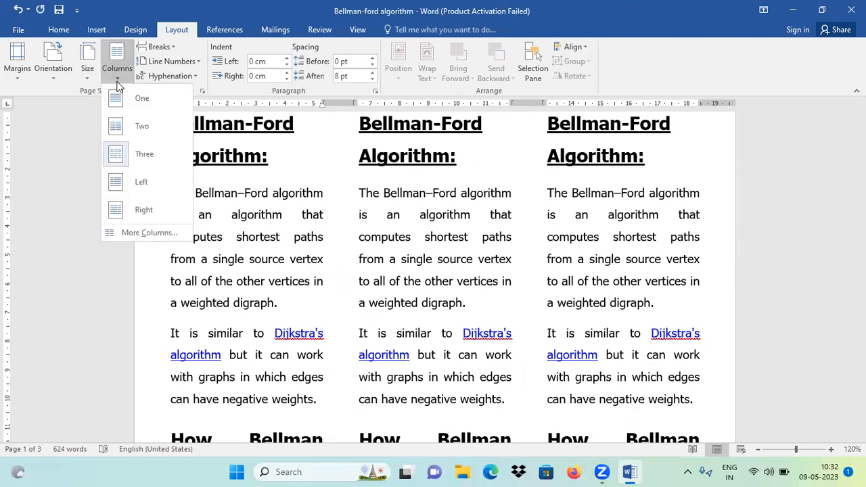
pyautogui.click(142, 186)
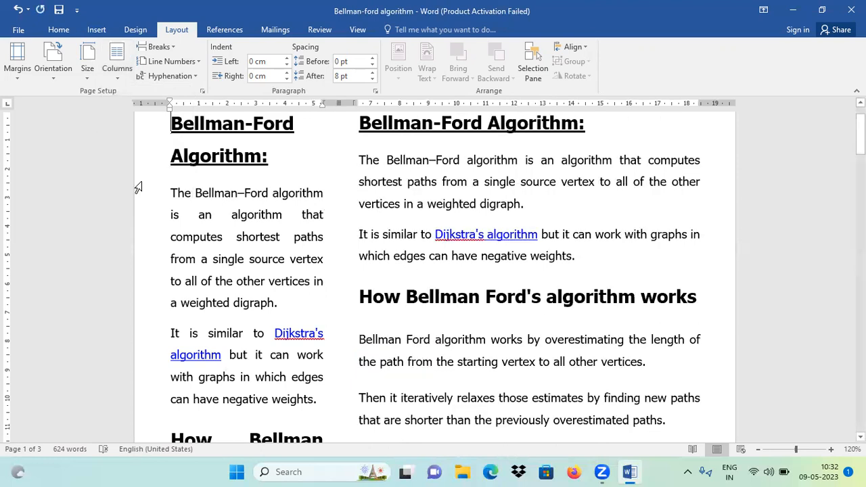
pyautogui.click(119, 80)
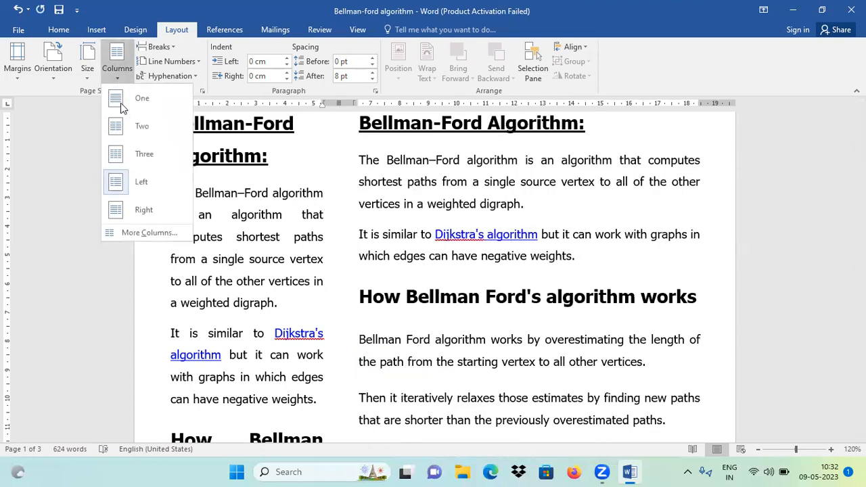
pyautogui.click(142, 207)
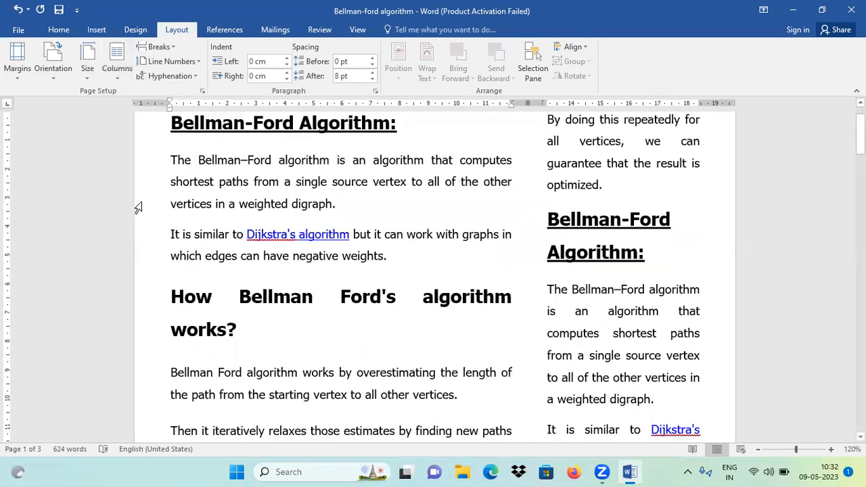
# Step: Apply a custom layout of five columns to the whole document, leaving equal column width off
pyautogui.click(109, 81)
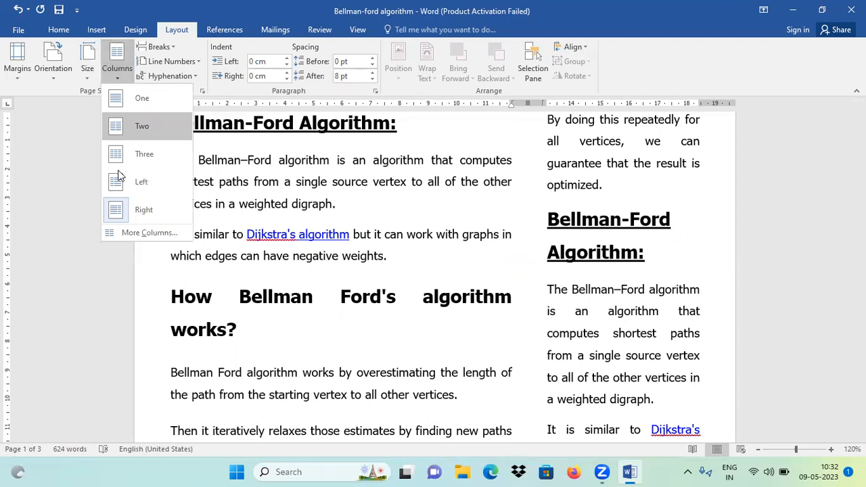
pyautogui.click(137, 233)
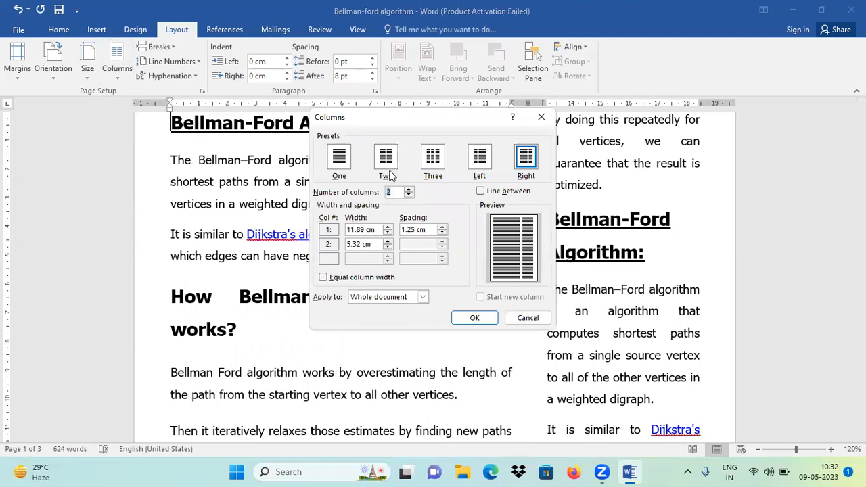
pyautogui.click(408, 190)
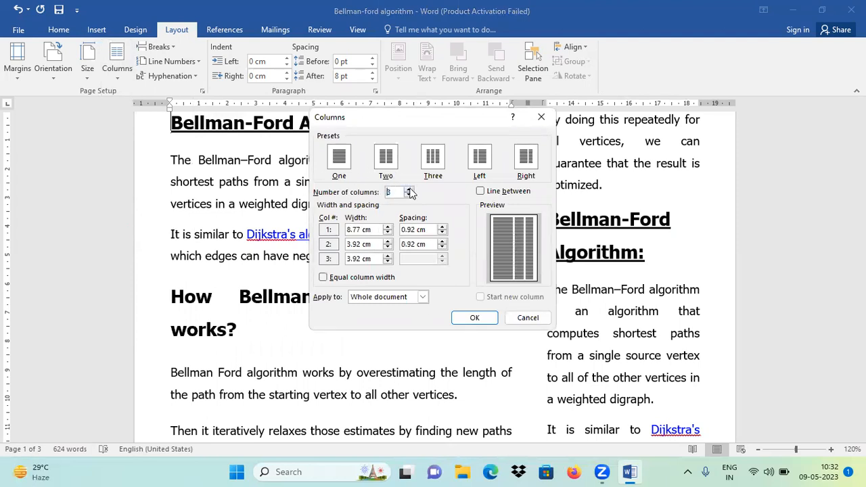
pyautogui.click(408, 190)
pyautogui.click(408, 189)
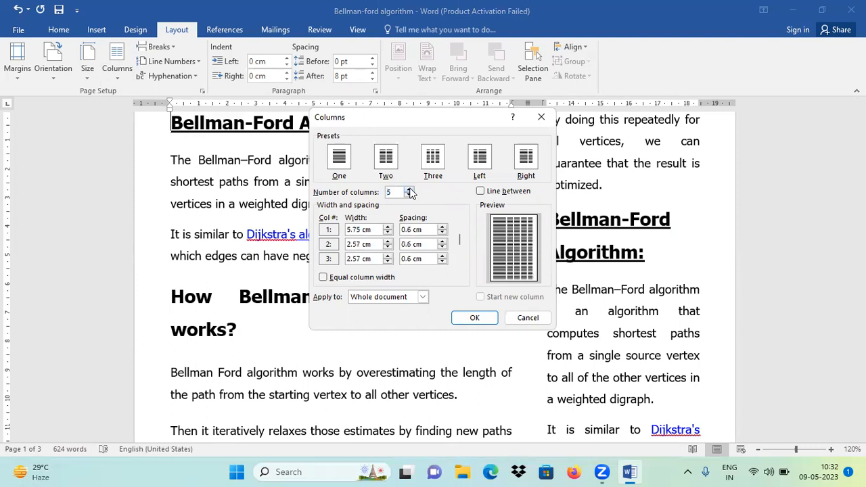
pyautogui.click(471, 317)
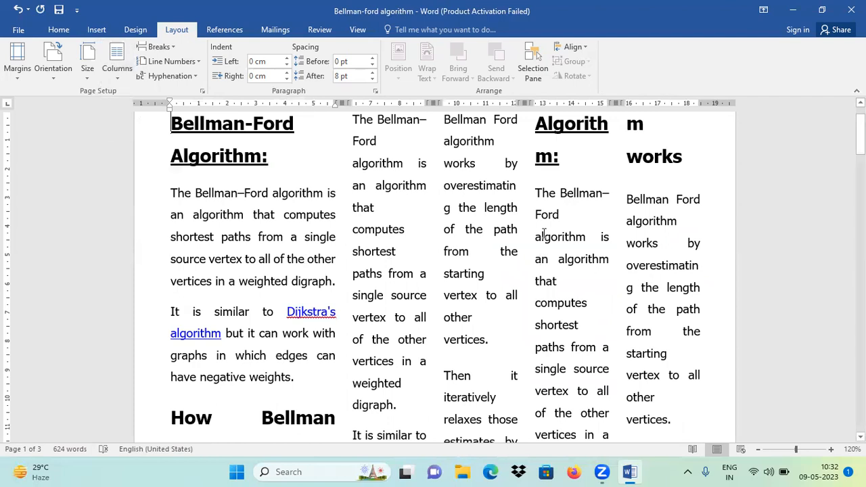
# Step: Return the document text to a single-column layout
pyautogui.click(119, 68)
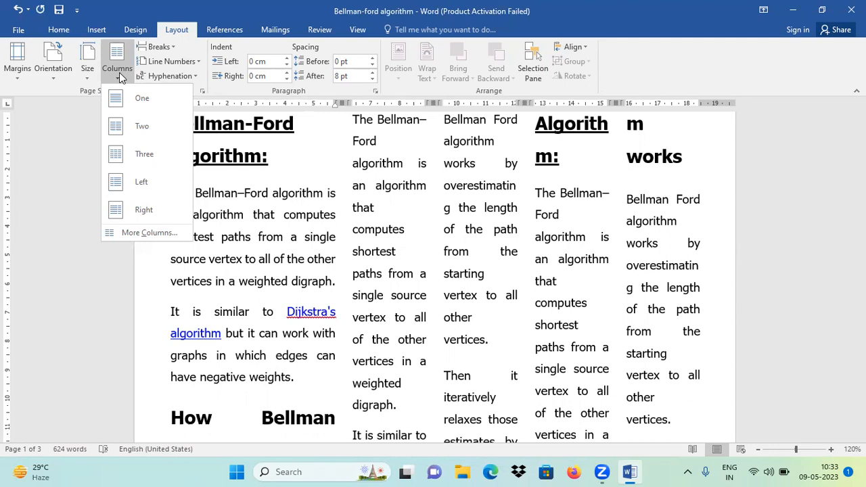
pyautogui.click(80, 91)
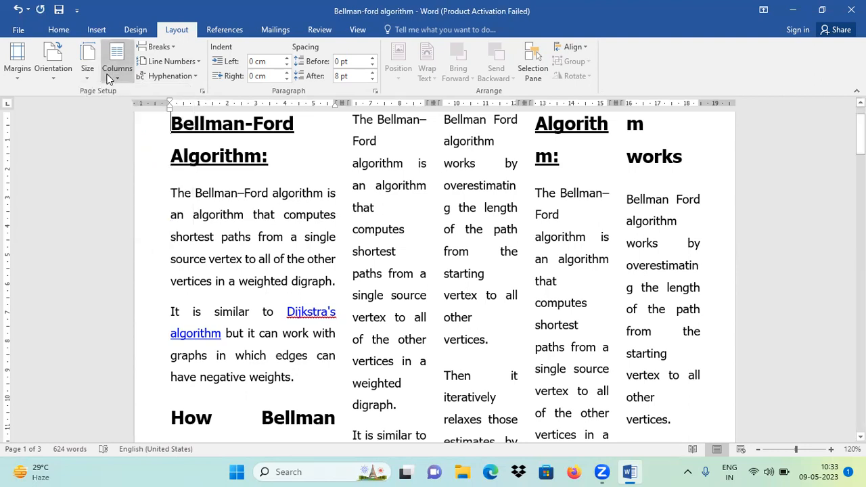
pyautogui.click(109, 76)
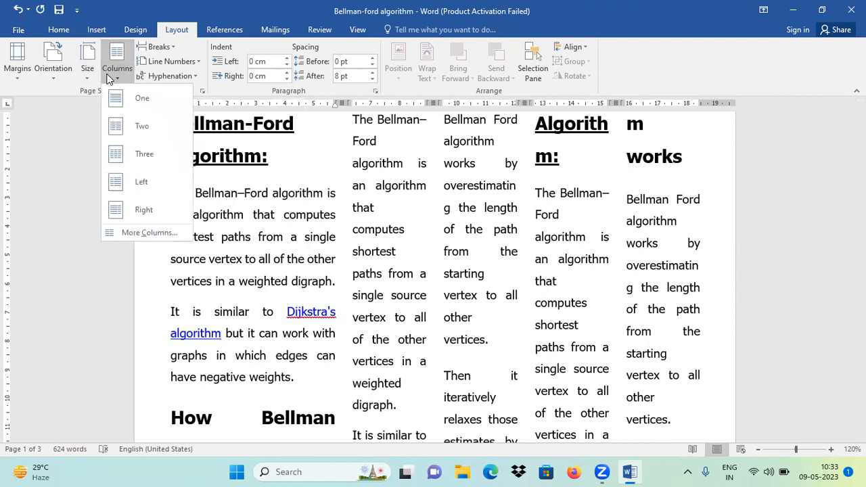
pyautogui.click(143, 103)
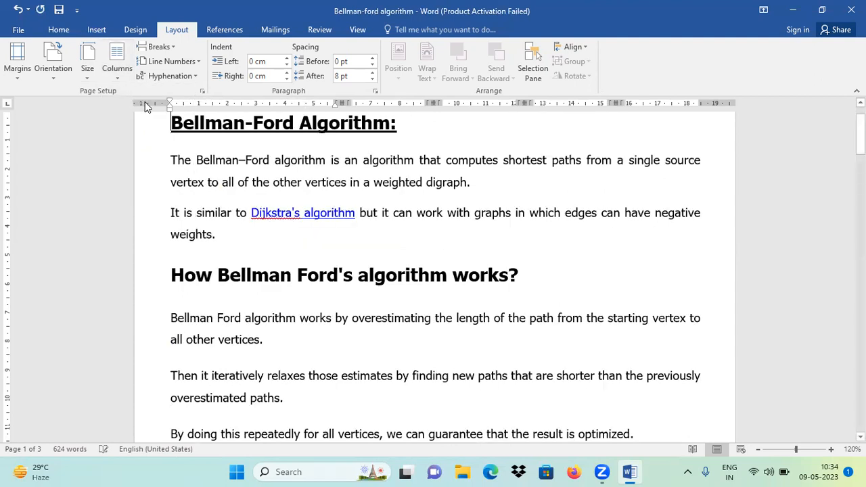